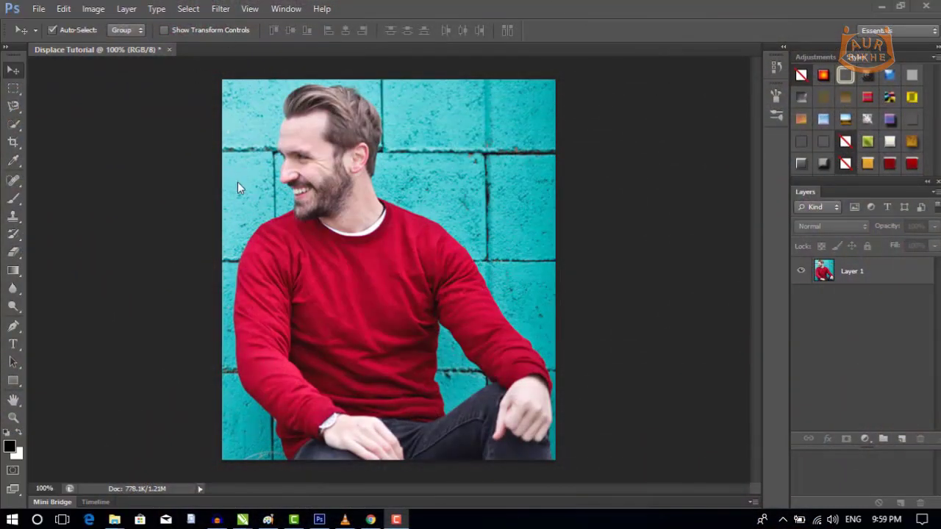
Bring Photoshop with the sweater photo to the front and open the Image menu.
left_click(79, 178)
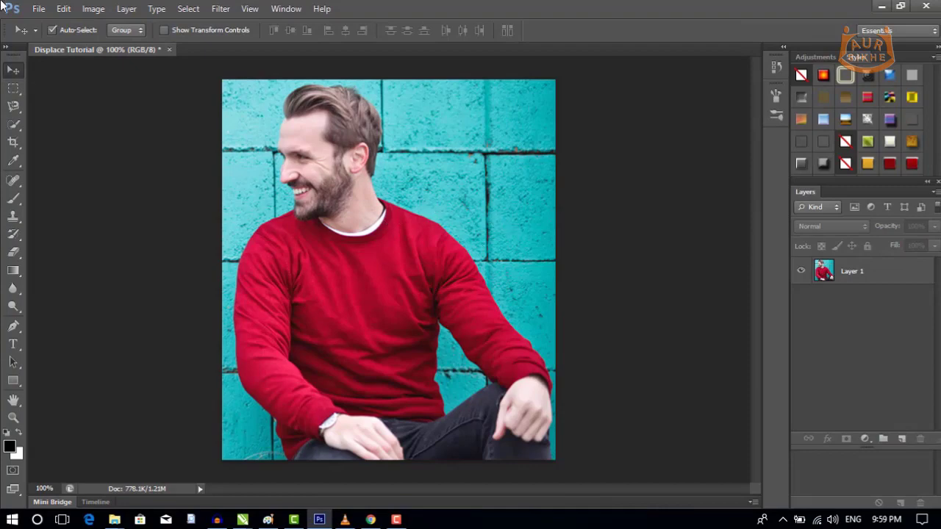
left_click(91, 10)
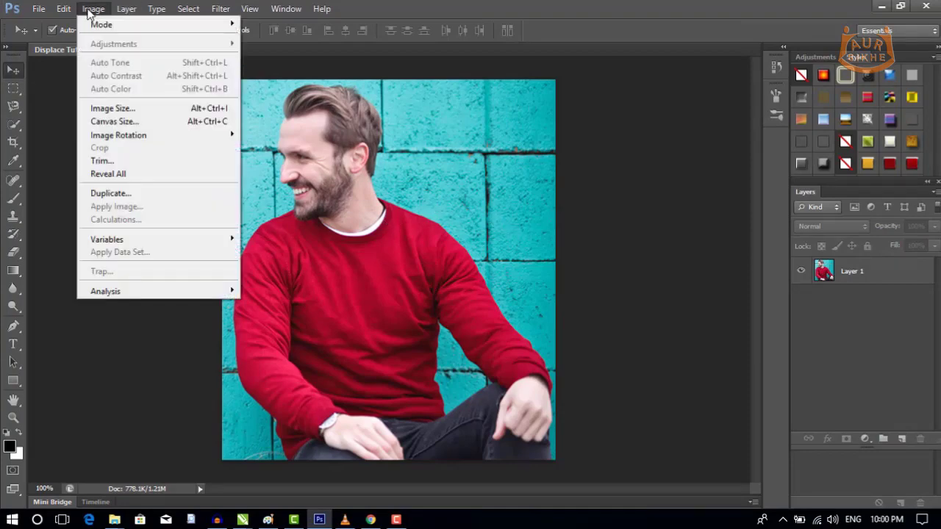
Duplicate the sweater photo as a new document named 'Displace'.
left_click(111, 193)
left_click(435, 187)
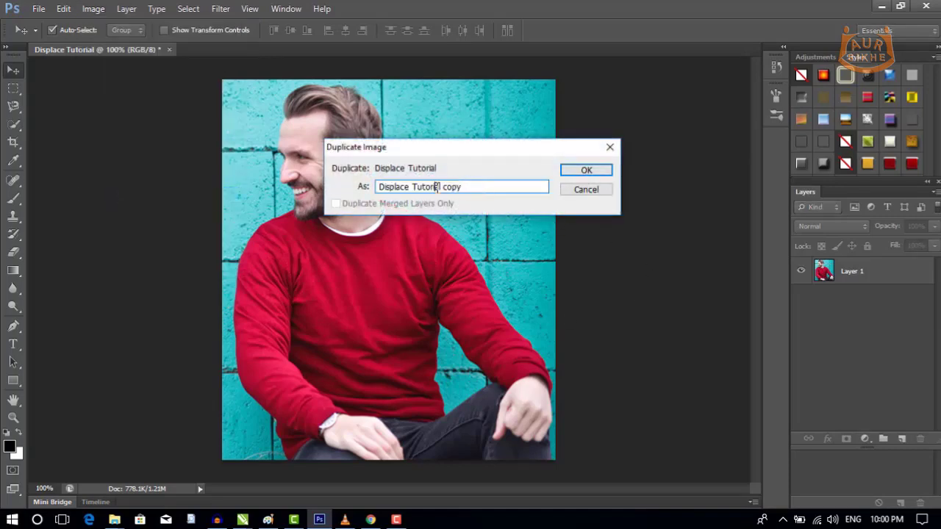
left_click_drag(465, 189, 362, 189)
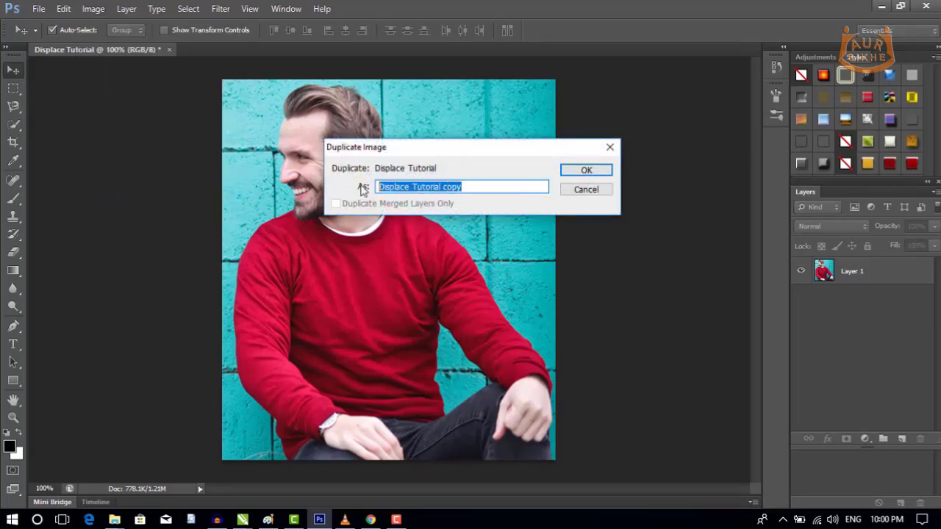
type("Displace")
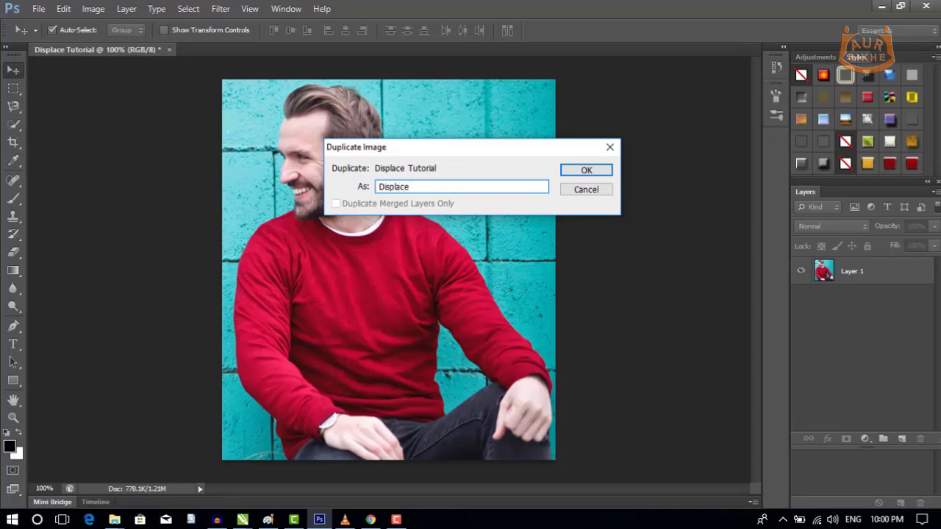
left_click(586, 169)
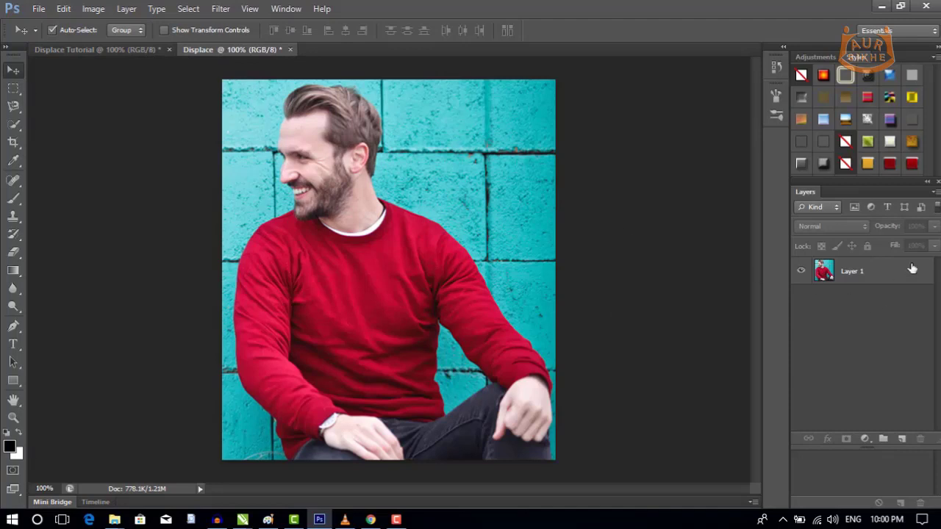
Add a Black & White adjustment layer above Layer 1 in the Displace copy and close its properties.
left_click_drag(901, 286, 865, 454)
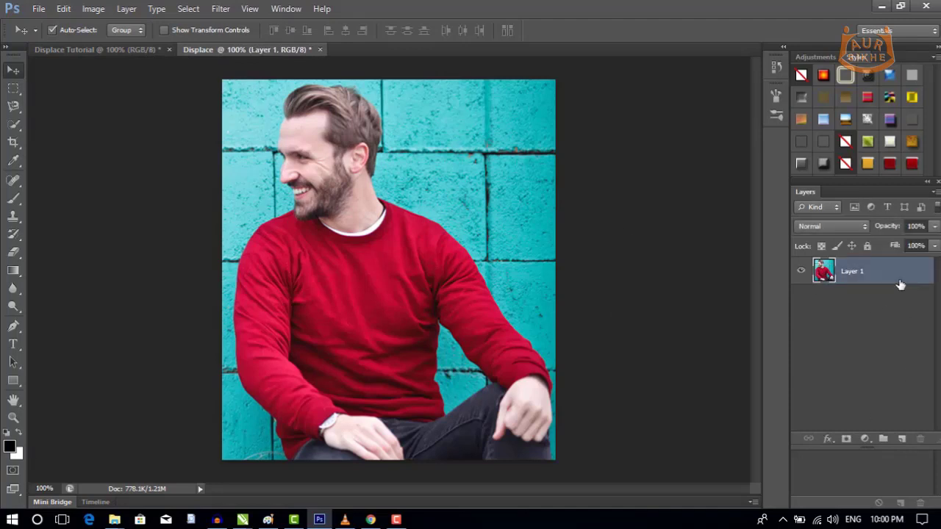
left_click(865, 439)
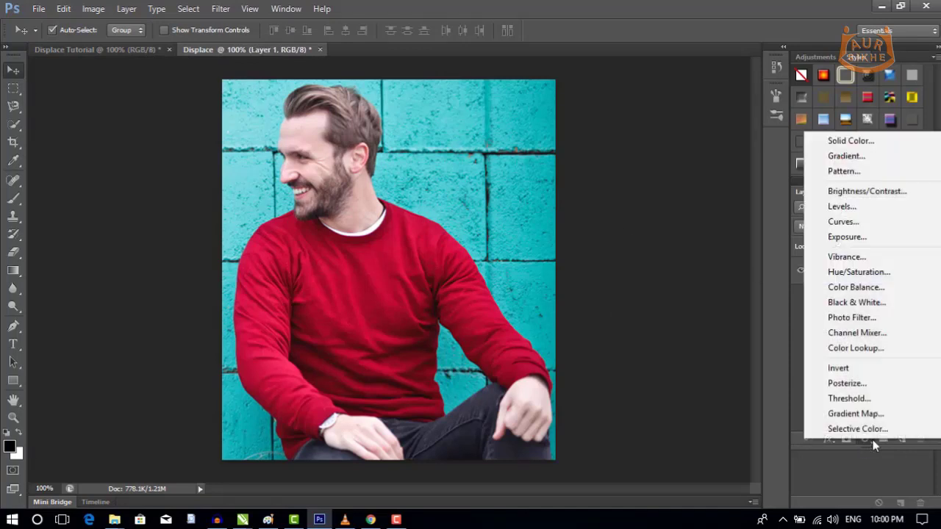
left_click(855, 303)
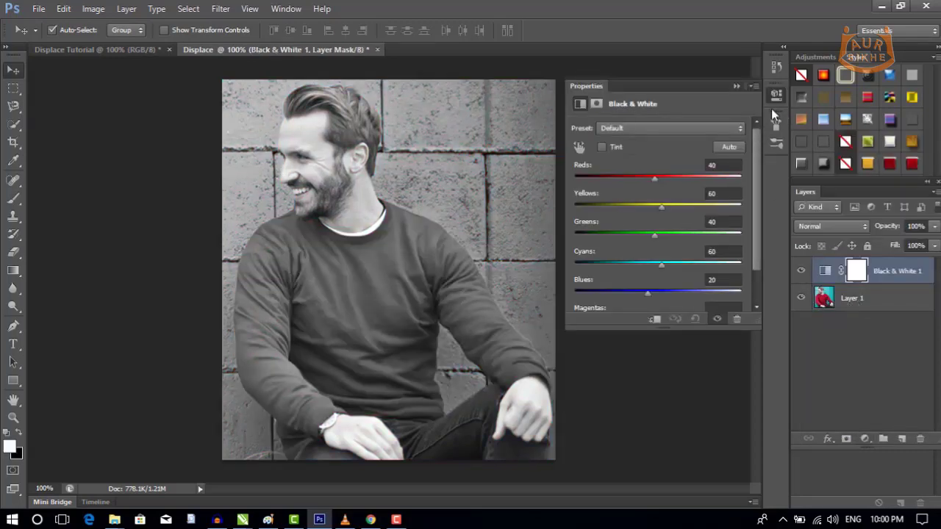
left_click(753, 87)
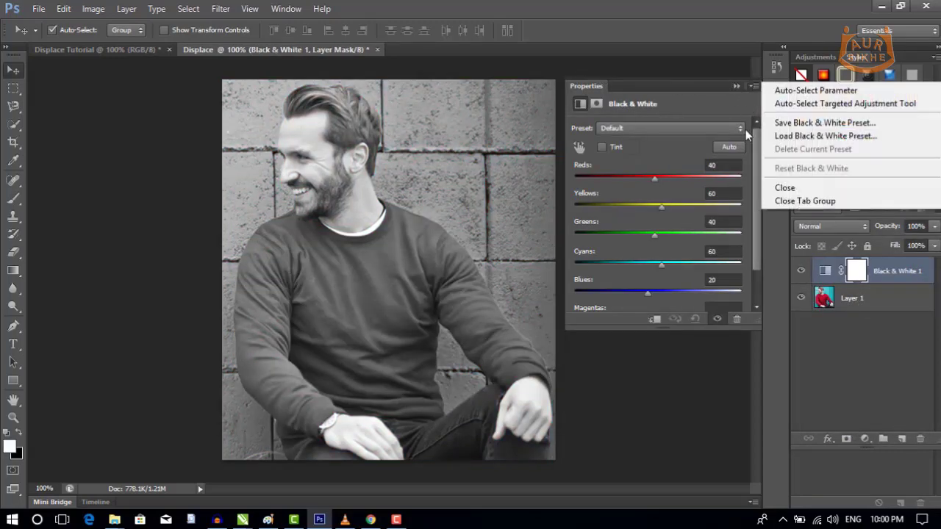
left_click(786, 184)
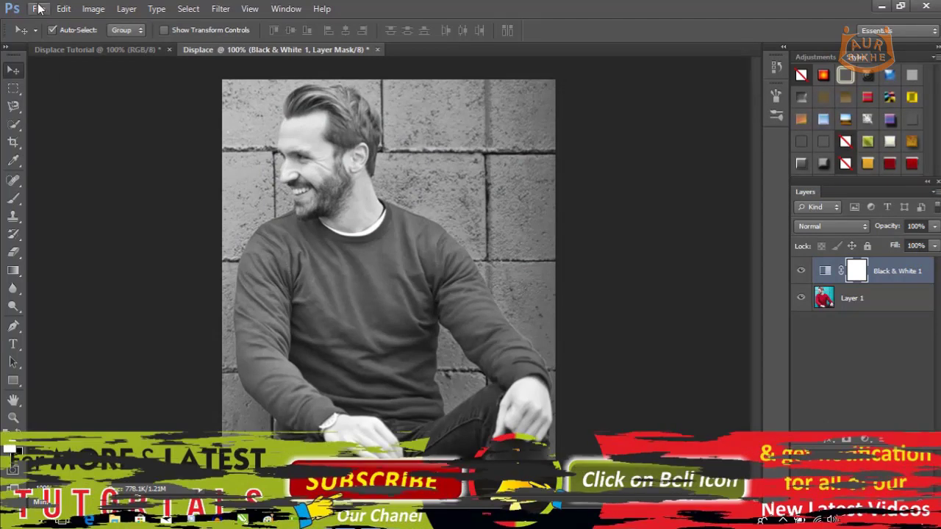
Save the grayscale copy to the Desktop as 'Displace 1.psd', accepting the Photoshop format options.
left_click(39, 9)
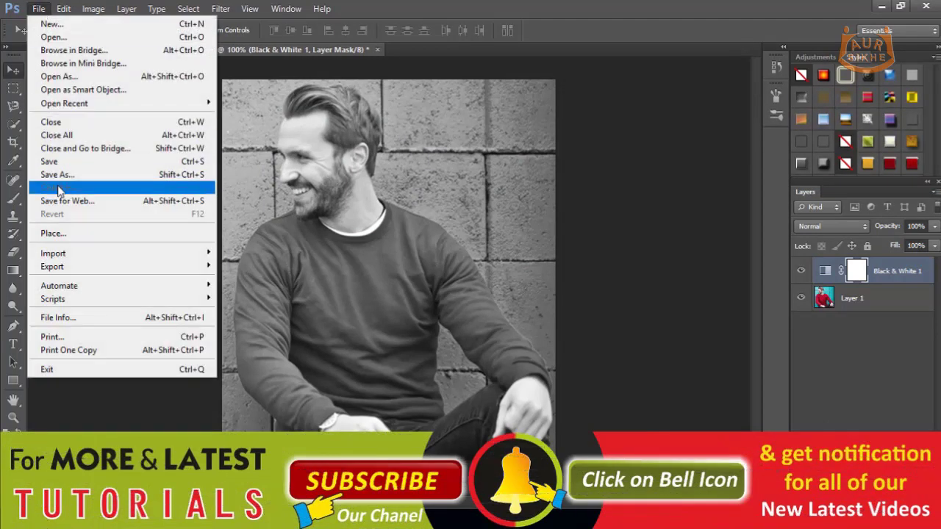
left_click(67, 175)
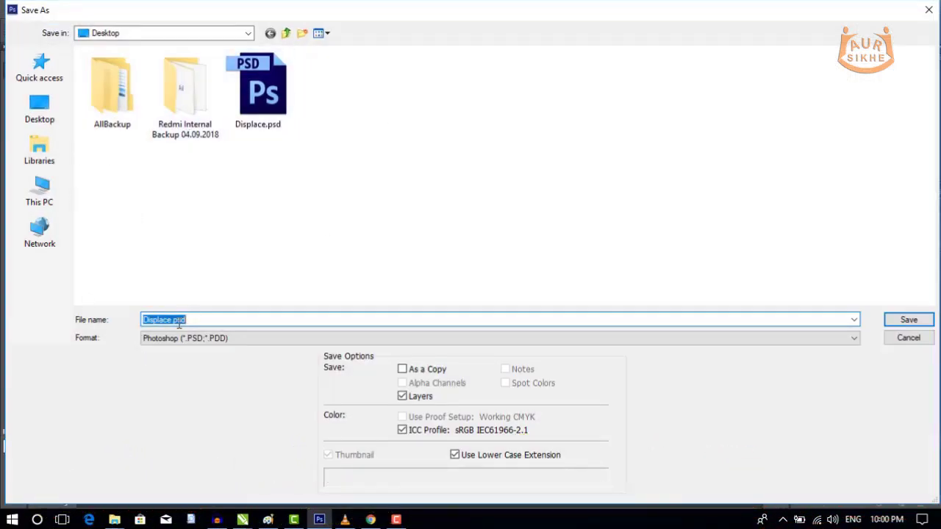
left_click(219, 320)
left_click(909, 320)
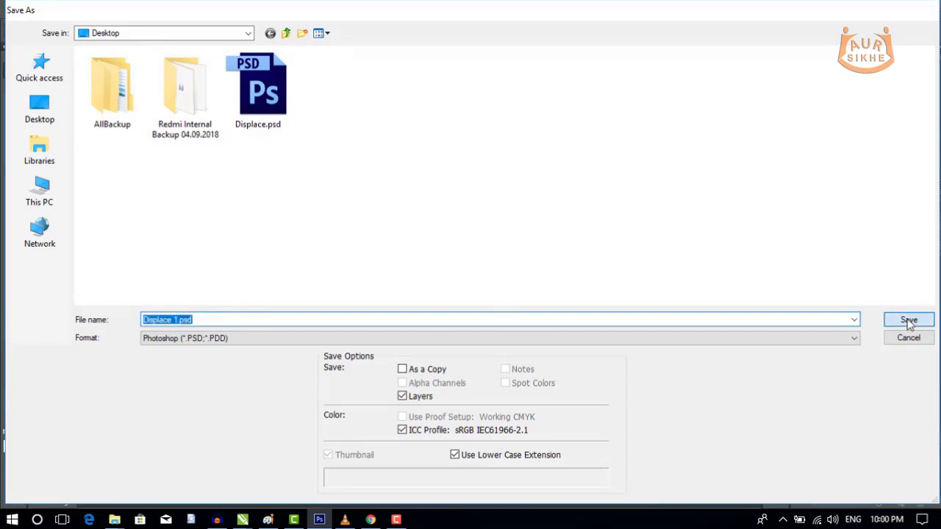
left_click(631, 157)
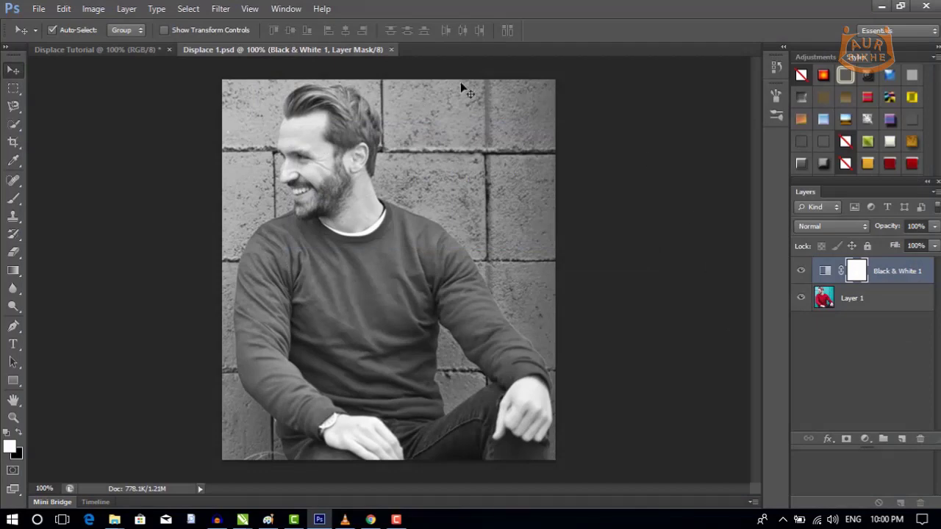
Close Displace 1.psd, select Layer 1 of the original photo, and switch to the Type tool.
left_click(392, 49)
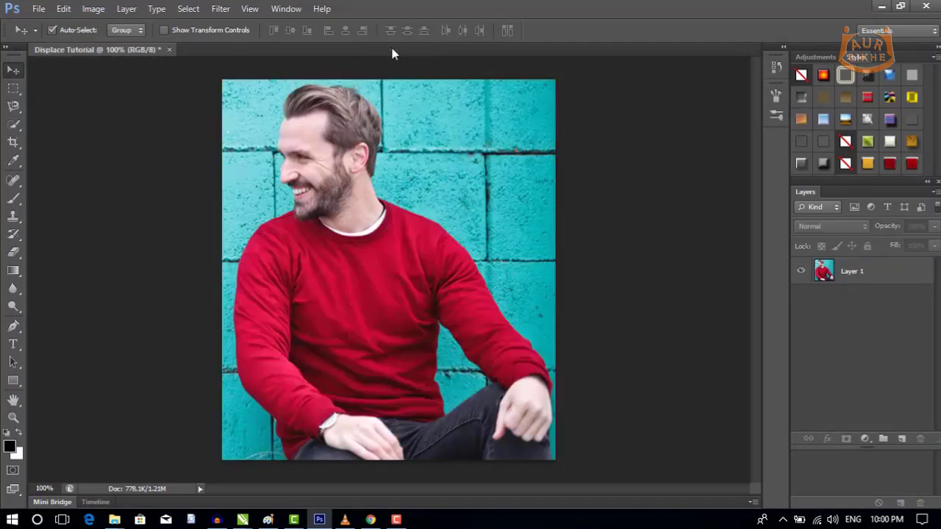
left_click(386, 151)
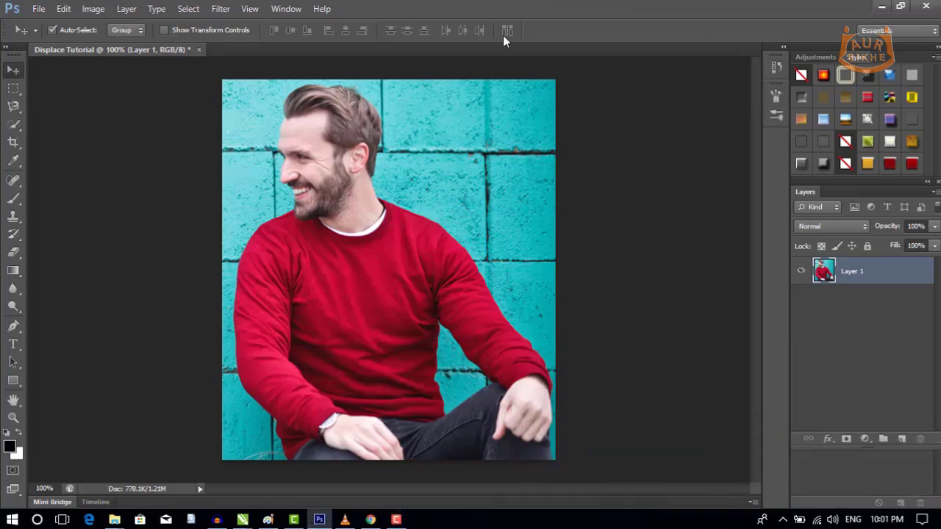
left_click(14, 345)
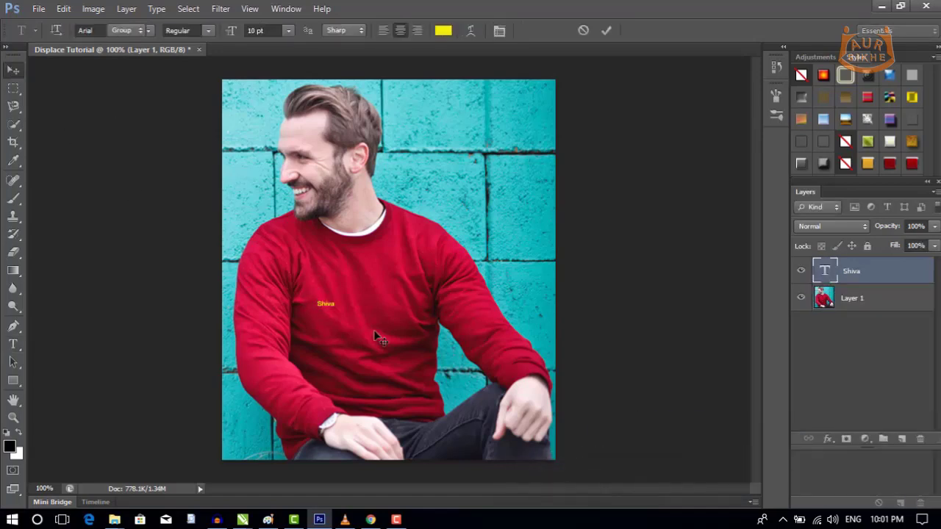
Commit the Shiva text, enlarge it about sixfold, and move it onto the sweater's chest.
key("ctrl+Return")
key("v")
key("ctrl+t")
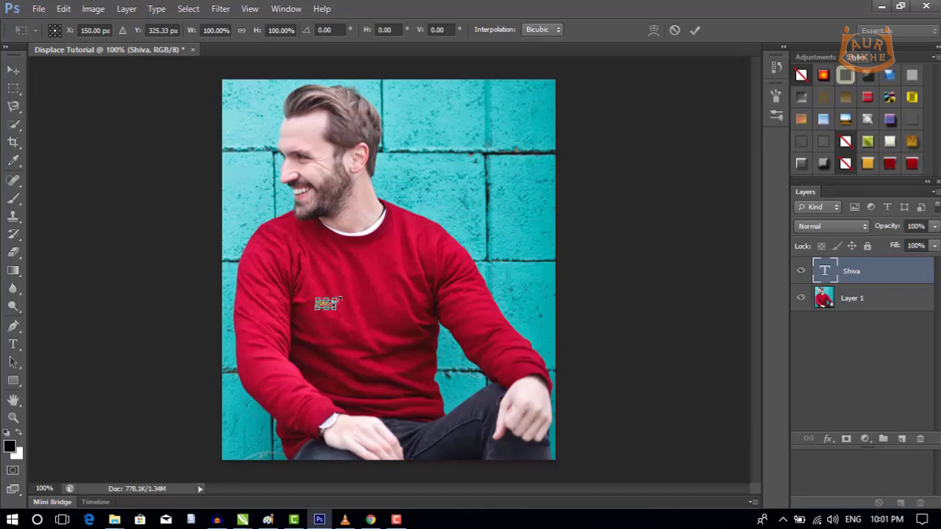
mouse_move(341, 299)
left_mouse_down()
mouse_move(414, 254)
mouse_move(423, 258)
left_mouse_up()
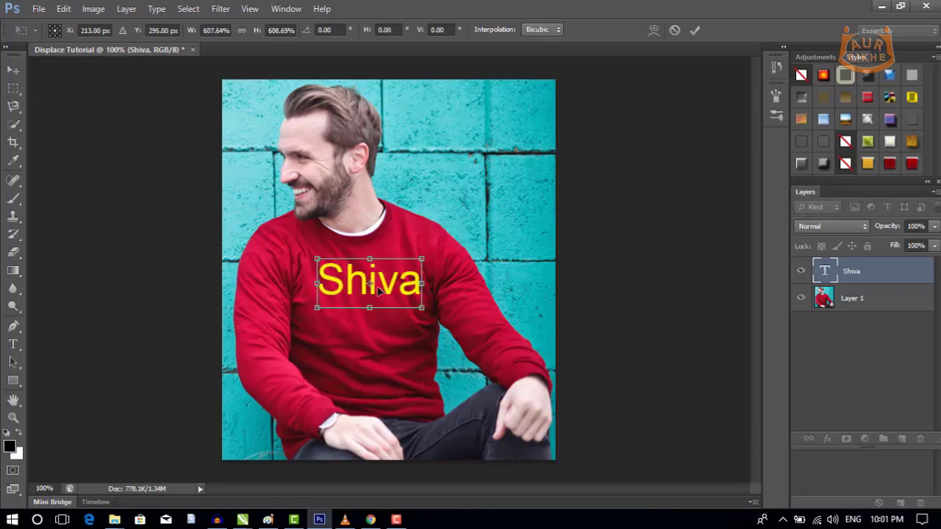
key("Return")
left_click_drag(357, 288, 338, 331)
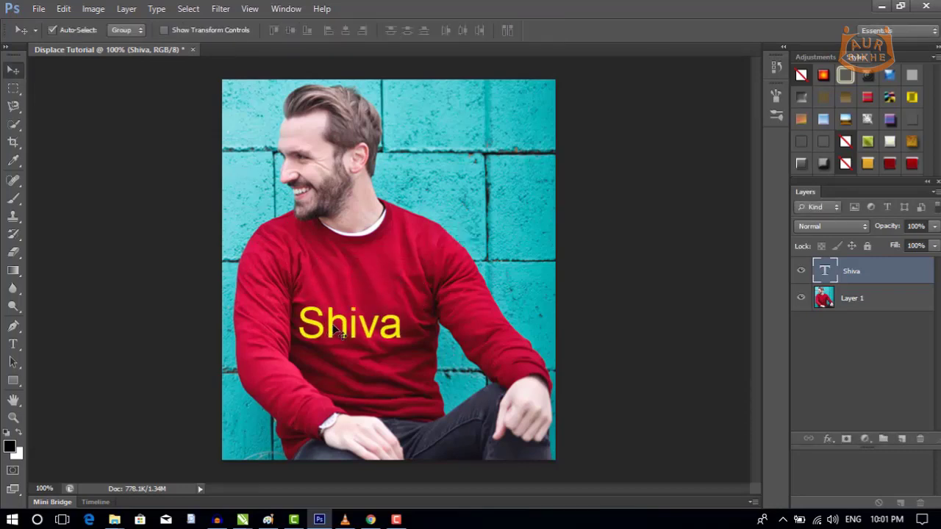
Rotate the Shiva text back to level and nudge it slightly right and down.
key("ctrl+t")
left_click_drag(413, 362, 416, 355)
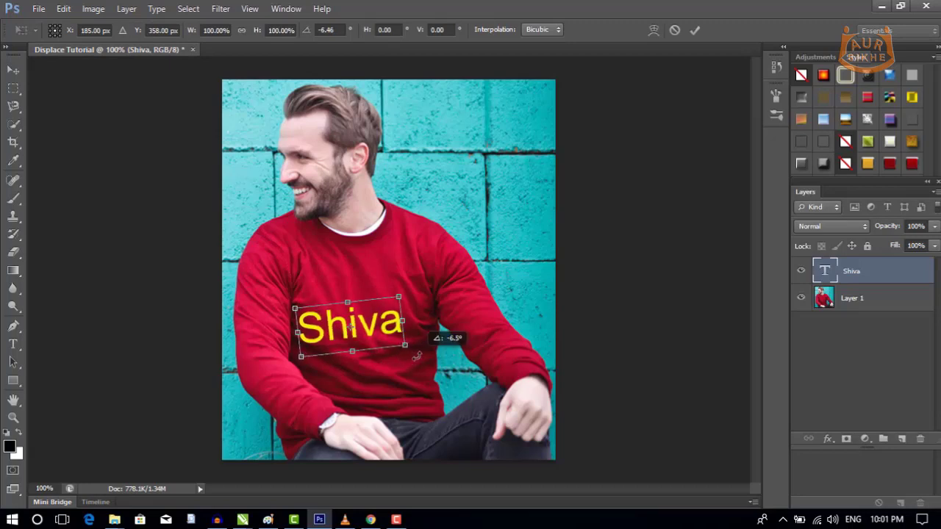
left_click_drag(403, 298, 420, 293)
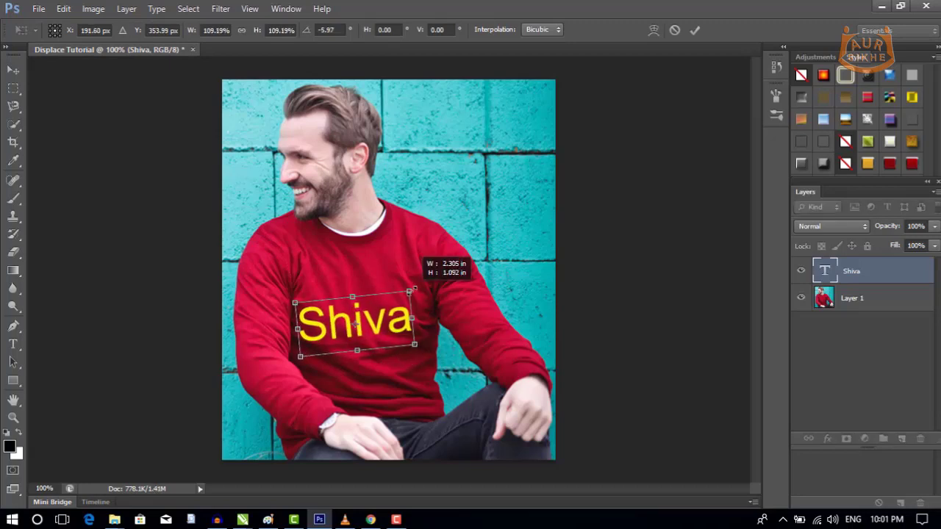
key("Return")
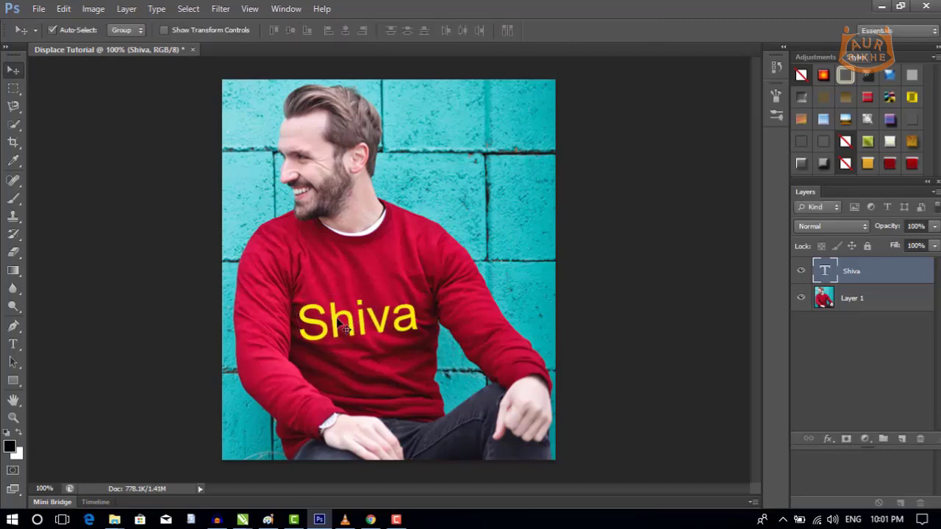
left_click_drag(350, 322, 354, 326)
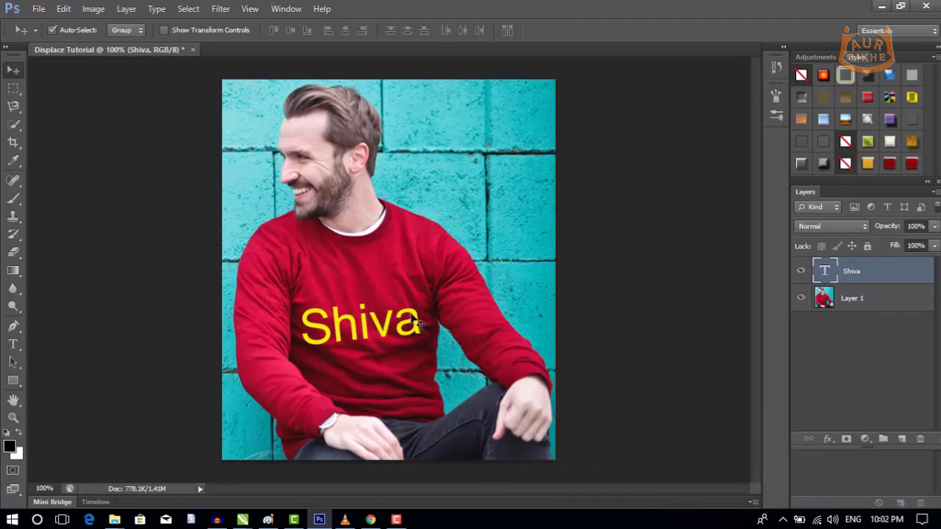
Scale the Shiva text up to about 116% and shift it slightly down.
key("ctrl+t")
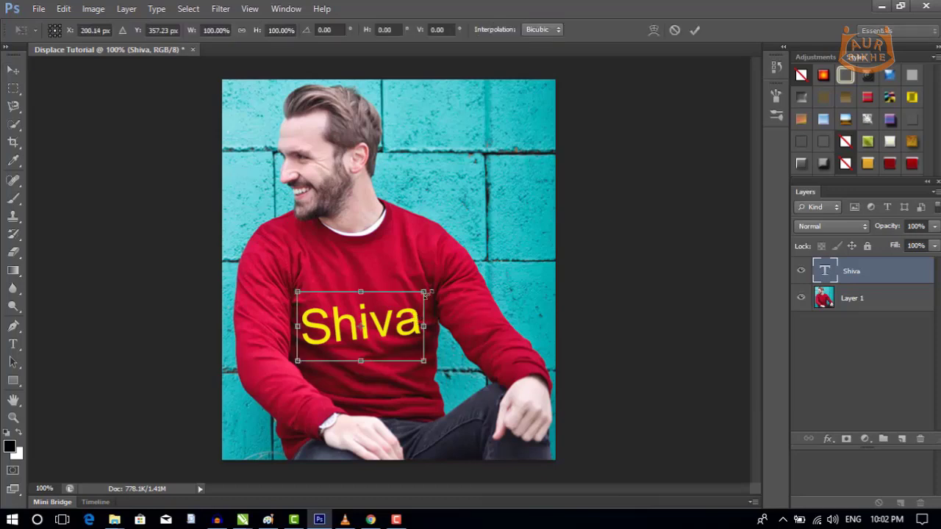
left_click_drag(424, 294, 436, 283)
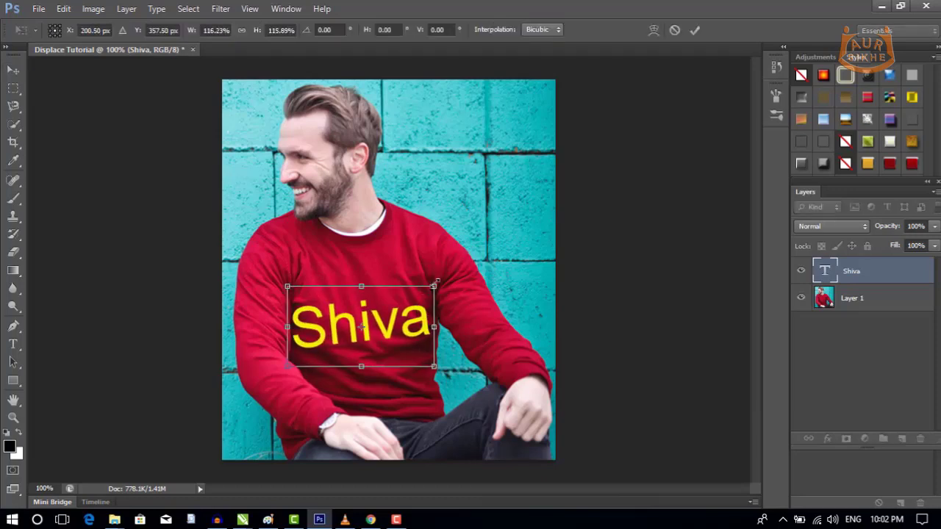
key("Return")
left_click_drag(383, 333, 383, 336)
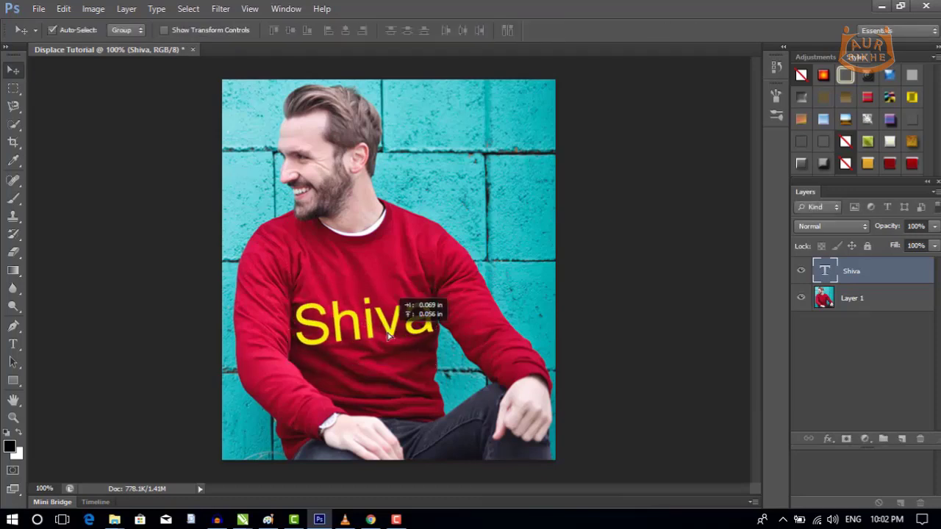
Convert the Shiva text layer to a smart object from its right-click menu.
right_click(899, 277)
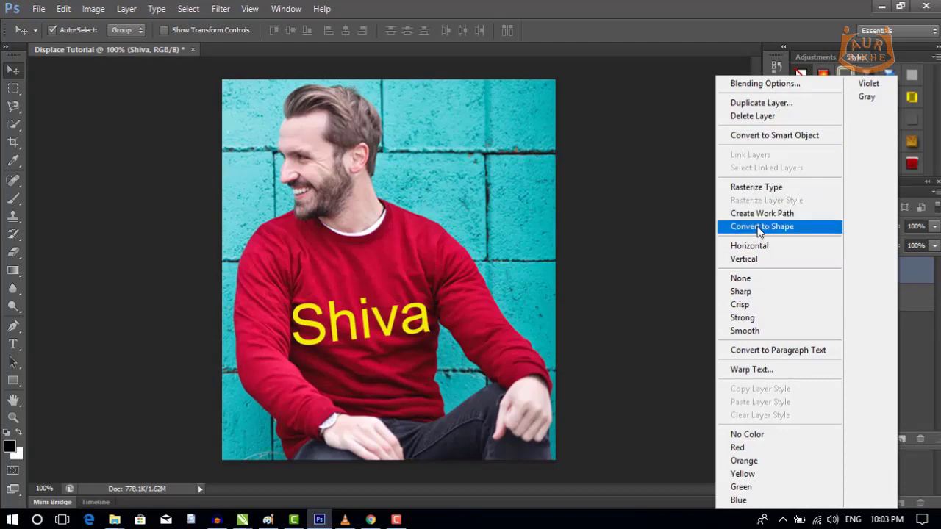
left_click(760, 136)
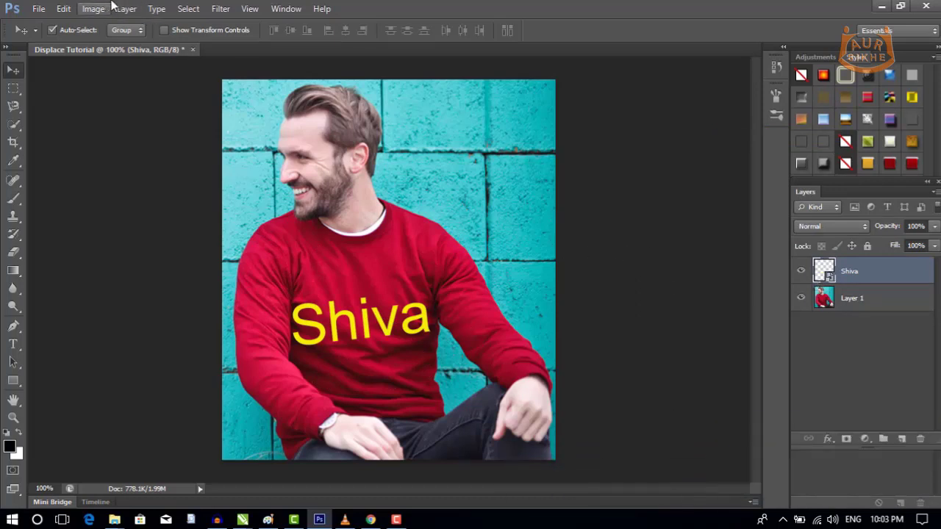
left_click(219, 9)
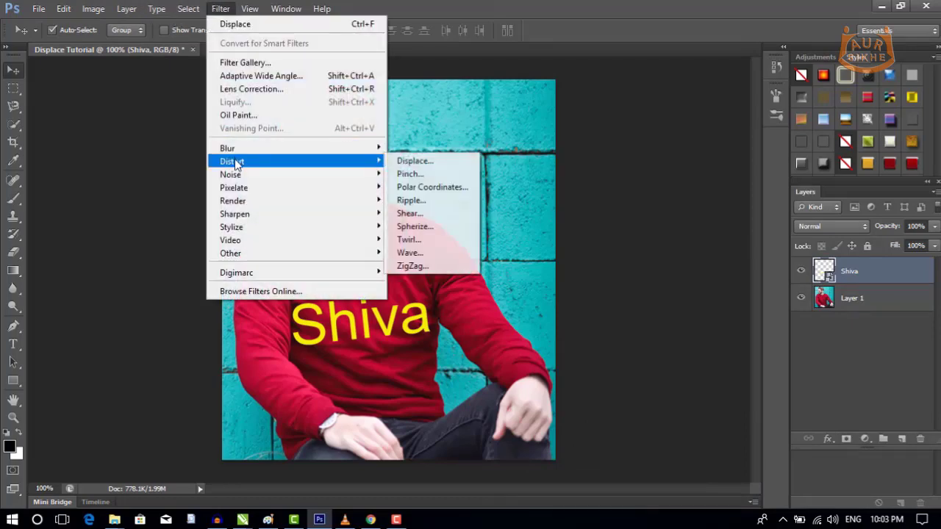
mouse_move(232, 161)
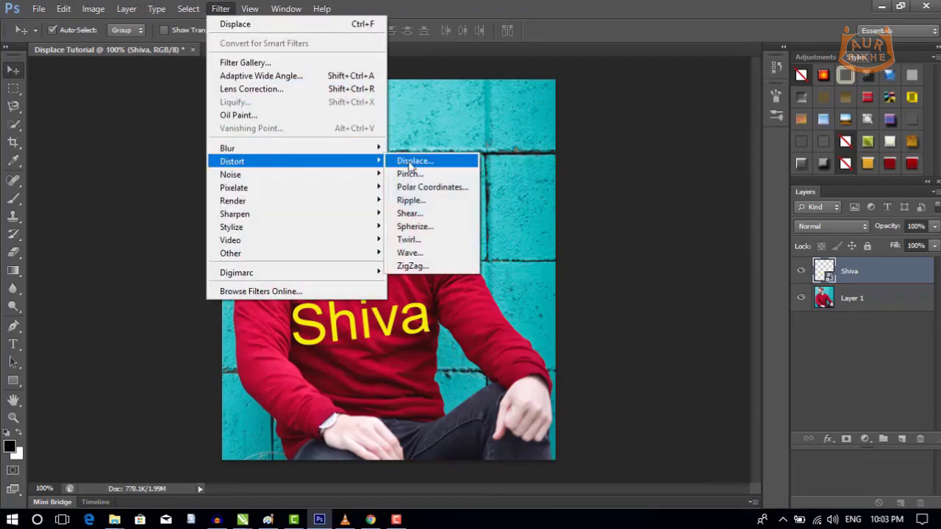
Apply Distort > Displace at scale 10 to Shiva, using Displace 1.psd as the map.
left_click(415, 161)
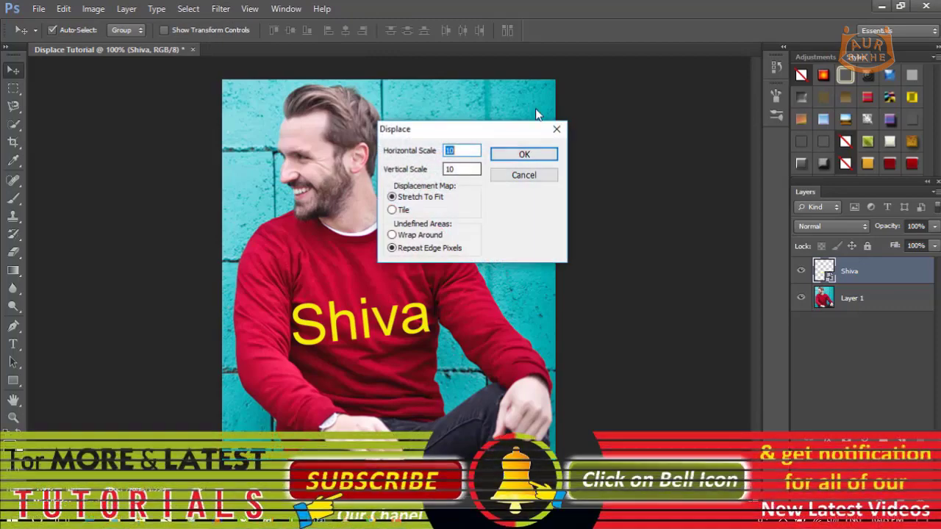
left_click_drag(471, 128, 537, 85)
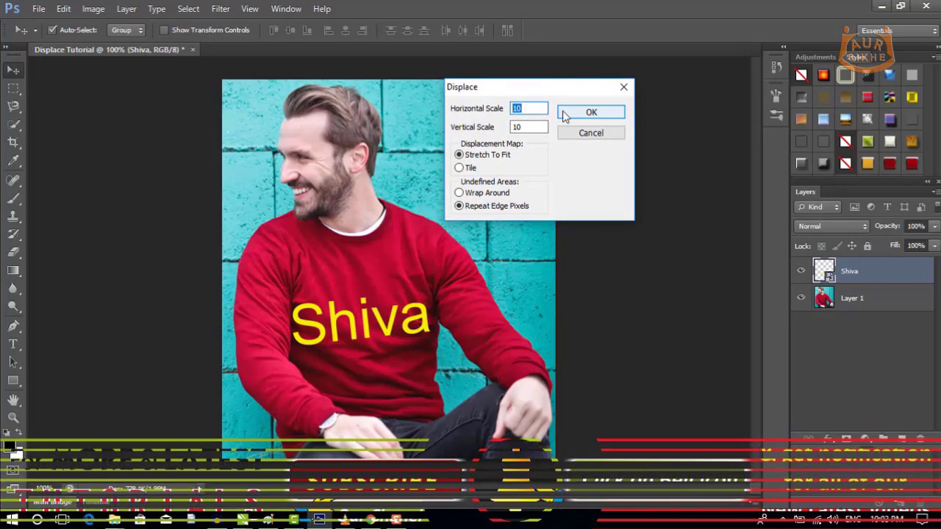
left_click(576, 113)
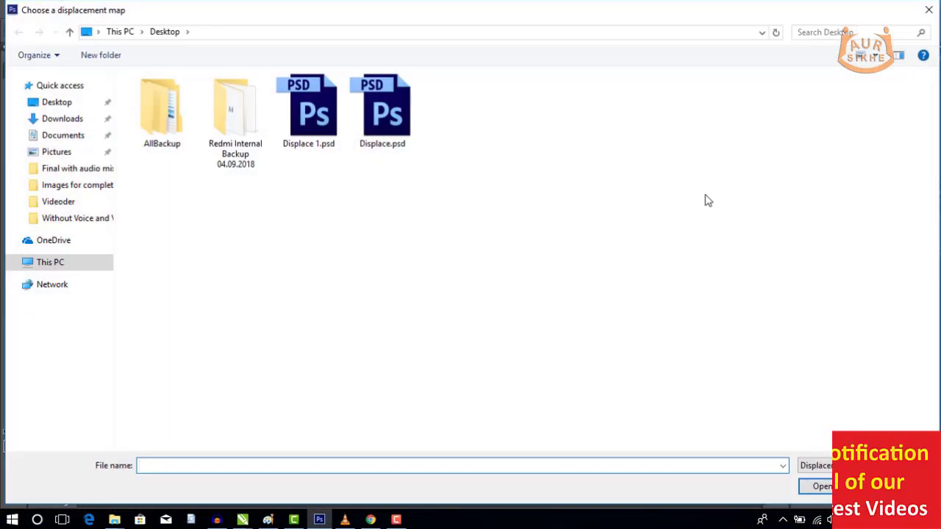
left_click(313, 110)
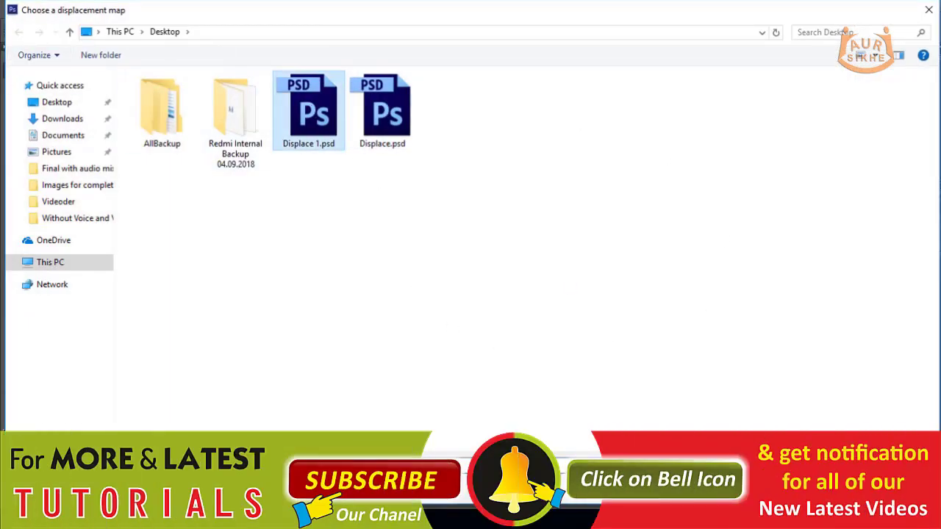
double_click(287, 111)
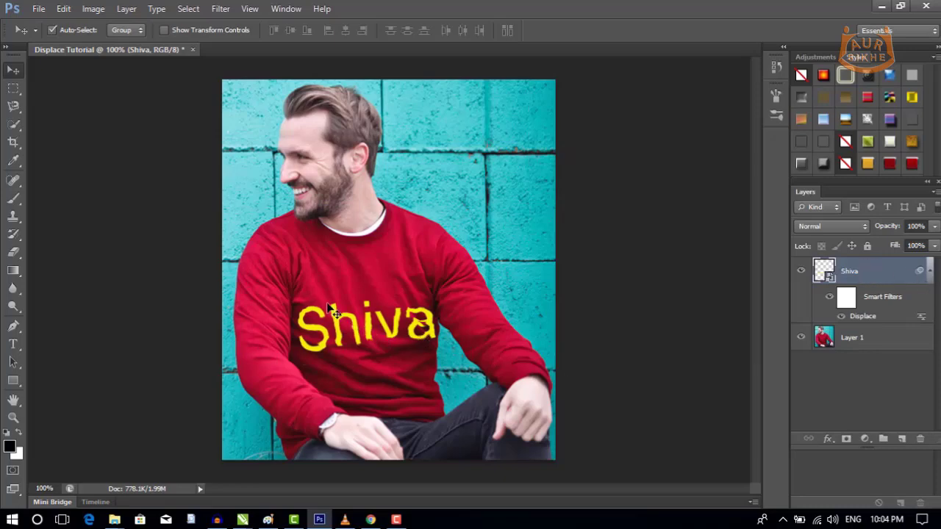
Reposition the displaced Shiva text on the sweater's chest, then zoom in to 200%.
key("ctrl+plus")
key("ctrl+minus")
mouse_move(355, 321)
left_mouse_down()
mouse_move(311, 272)
mouse_move(280, 318)
mouse_move(361, 319)
mouse_move(372, 325)
mouse_move(366, 338)
left_mouse_up()
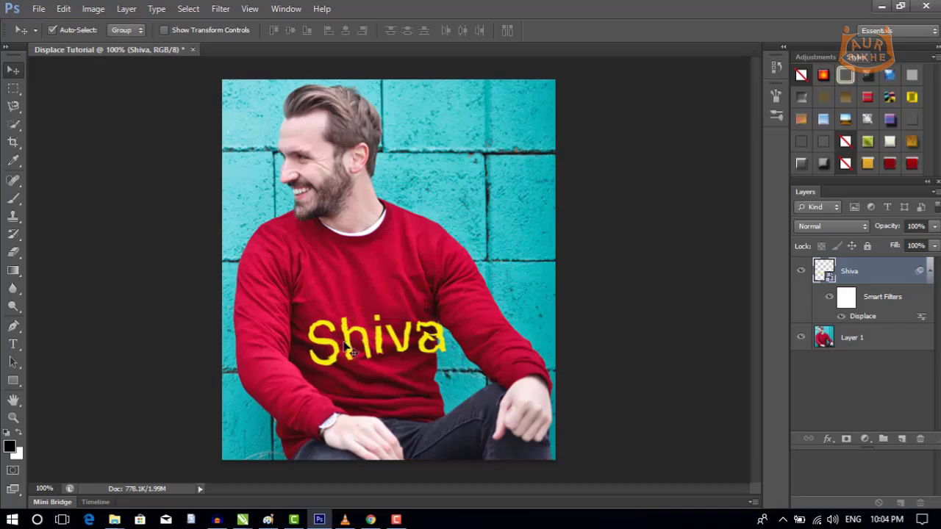
left_click_drag(344, 346, 334, 332)
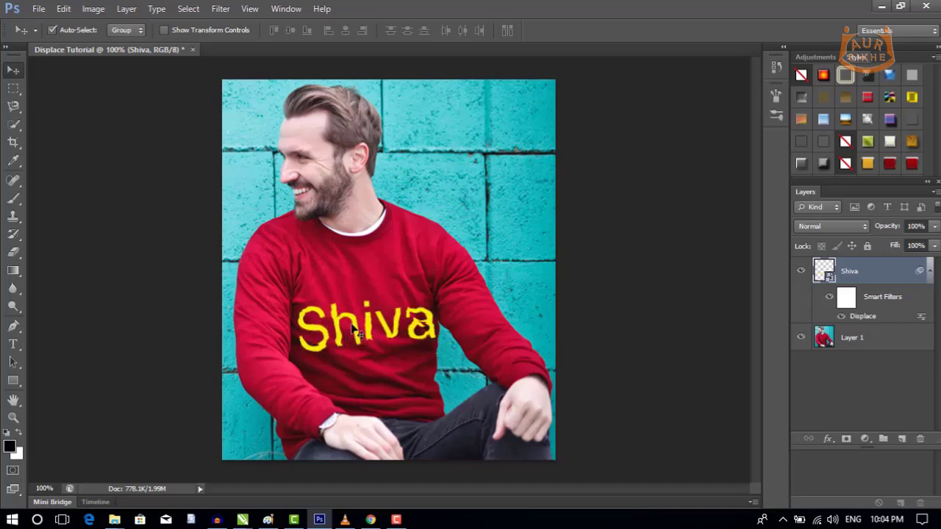
key("ctrl+plus")
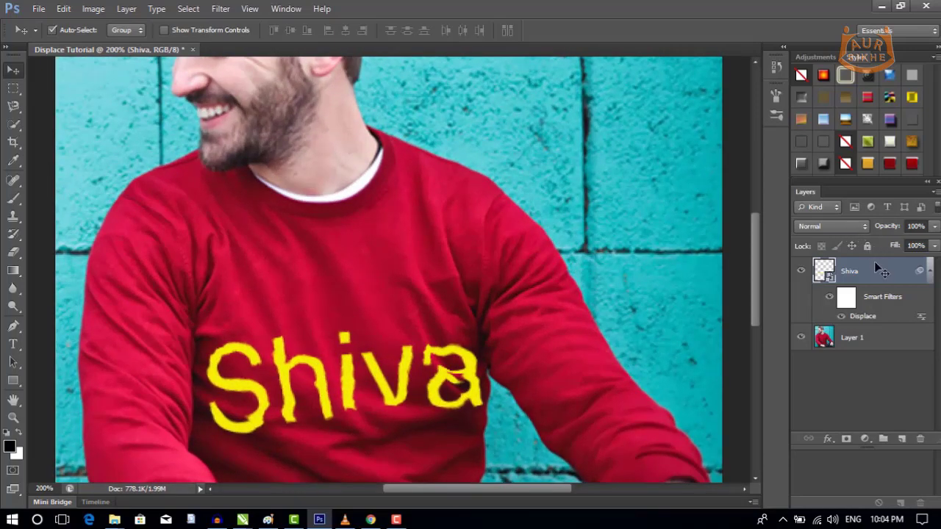
Try Multiply blending on the Shiva layer, then return it to Normal.
left_click(831, 226)
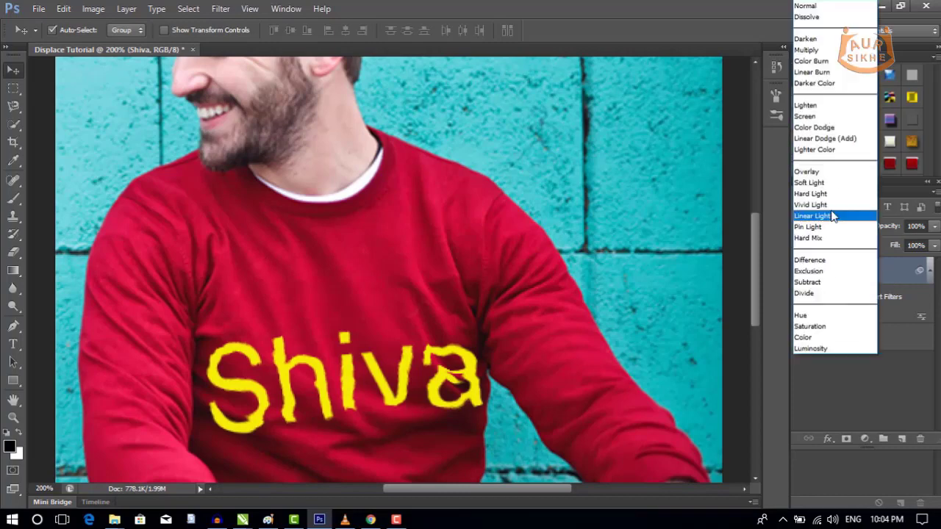
left_click(807, 51)
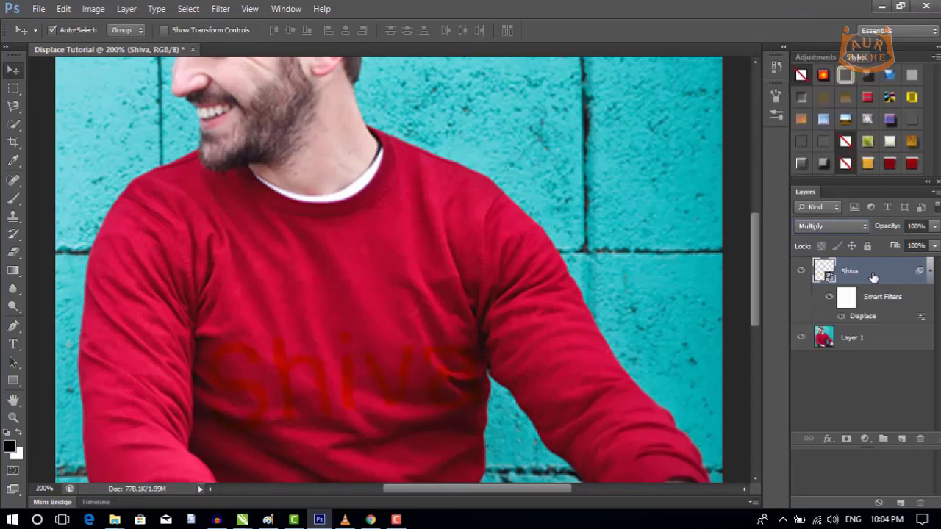
left_click(856, 226)
left_click(806, 6)
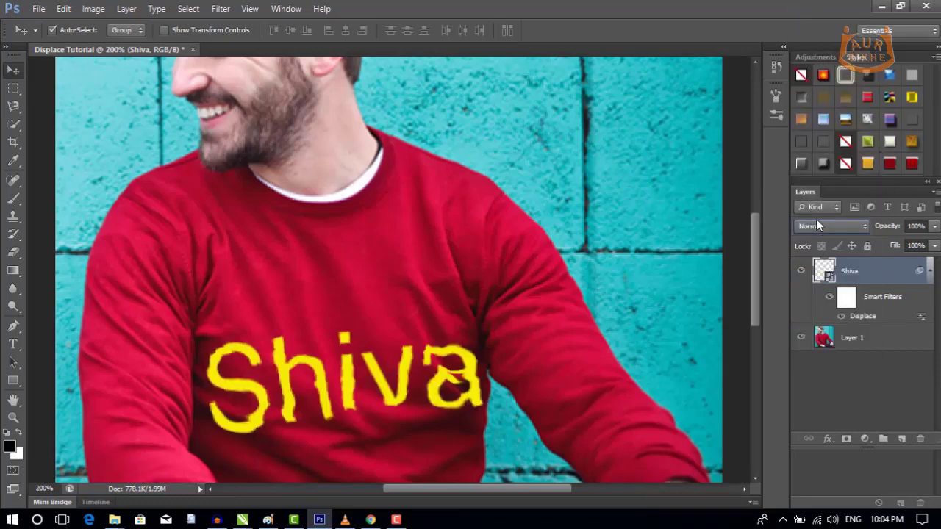
scroll(816, 227, "down", 1)
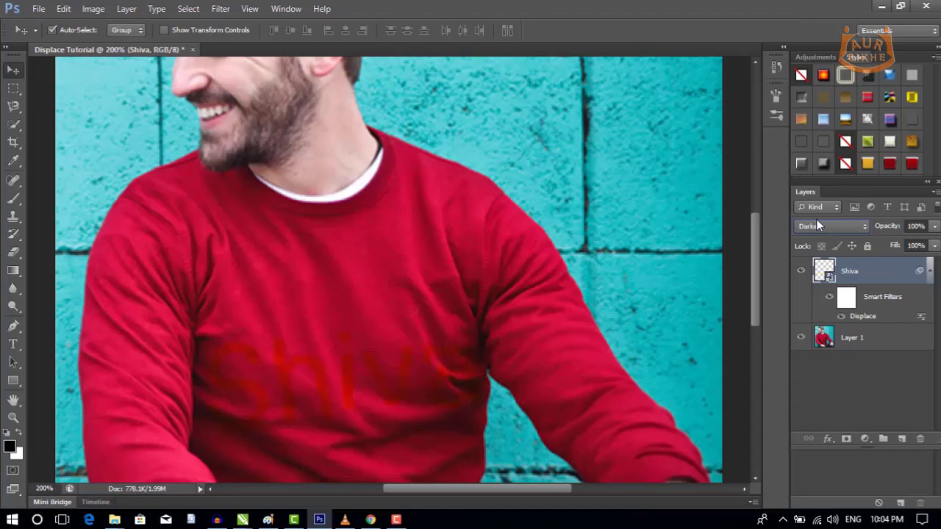
scroll(817, 220, "down", 3)
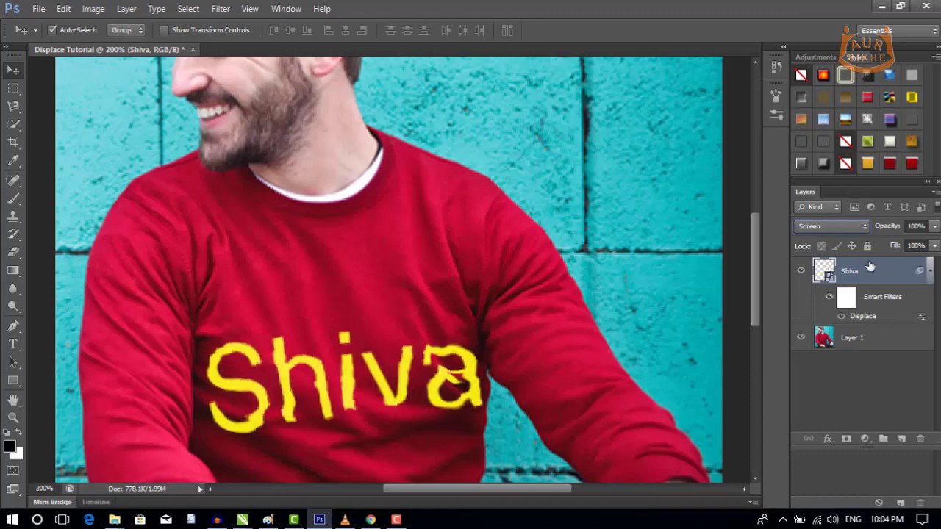
Cycle the Shiva layer through blend modes with Shift+plus, then set it back to Normal.
key("shift+plus")
key("shift+plus")
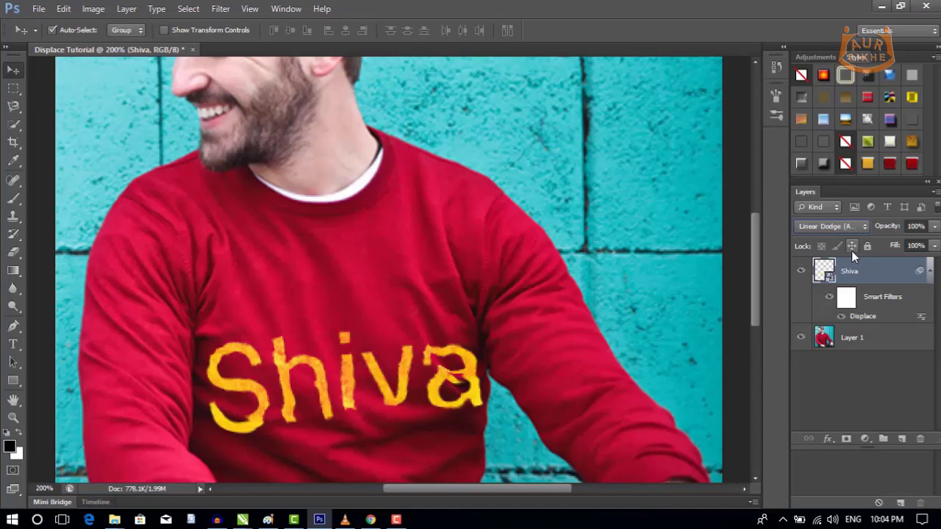
key("shift+plus")
key("shift+plus")
key("shift+plus")
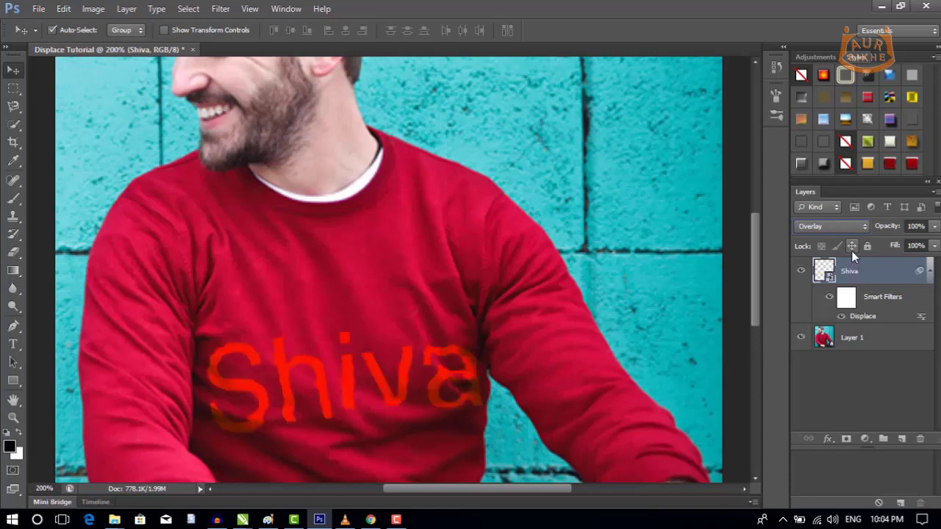
key("shift+plus")
key("shift+plus")
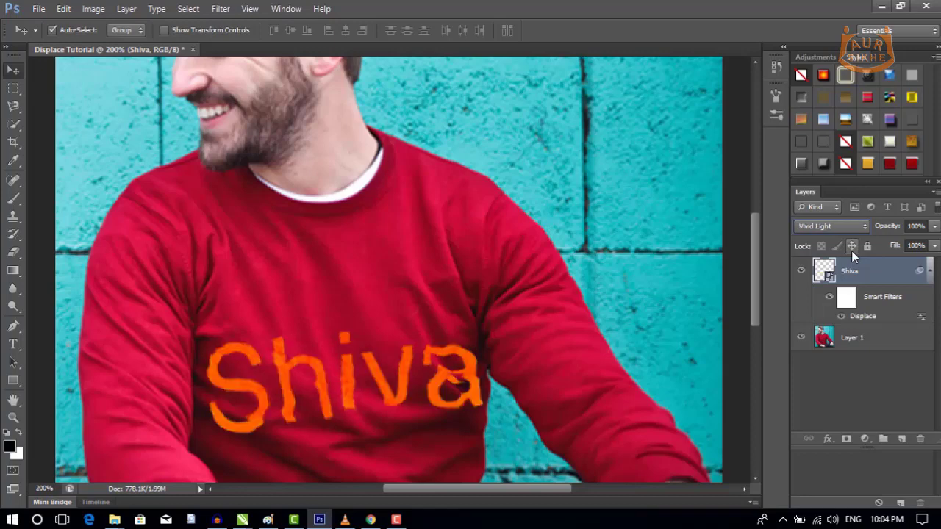
key("shift+plus")
key("shift+plus")
key("shift+plus")
key("shift+plus")
key("shift+plus")
key("shift+plus")
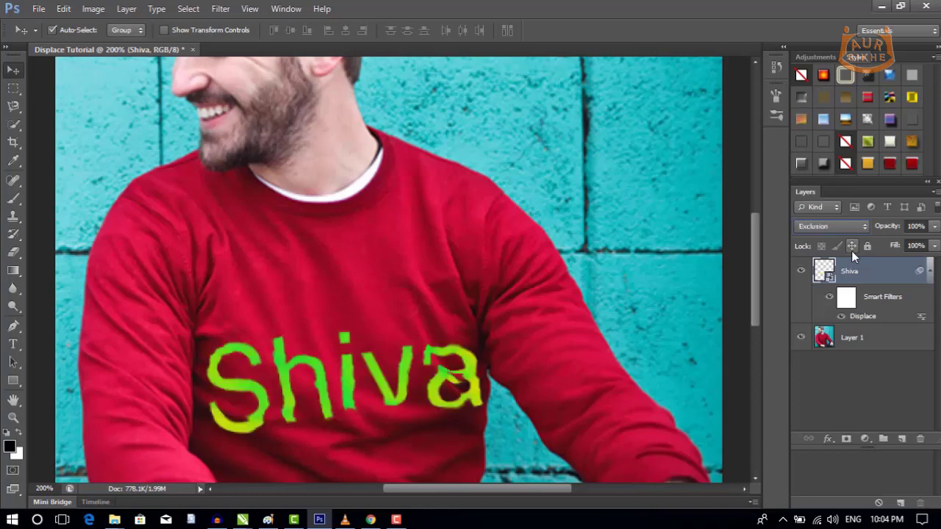
key("shift+plus")
key("shift+plus")
key("shift+plus")
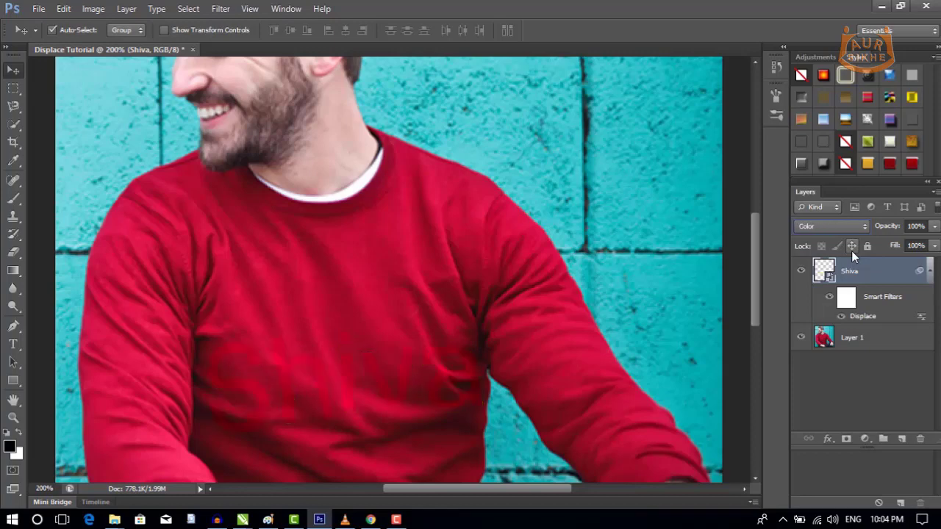
left_click(823, 226)
left_click(807, 6)
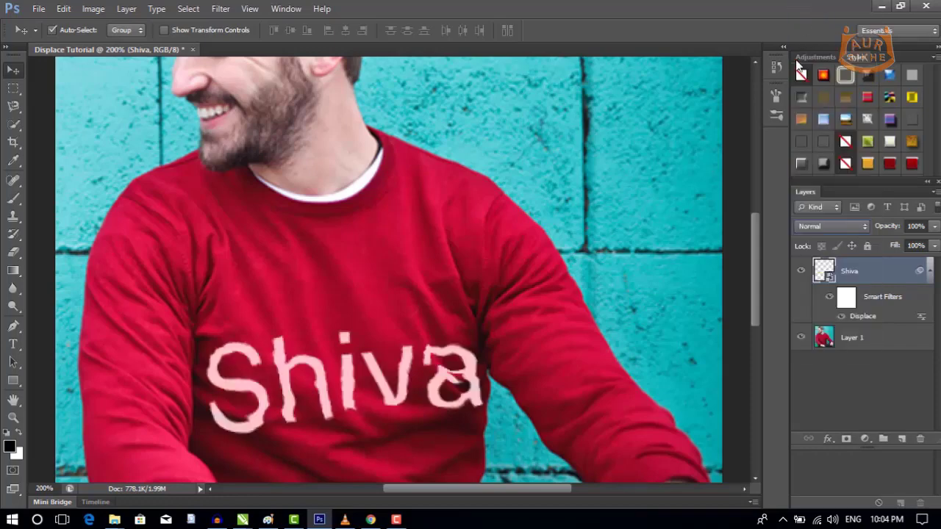
Adjust the Shiva layer's opacity and open its Layer Style dialog.
left_click(934, 227)
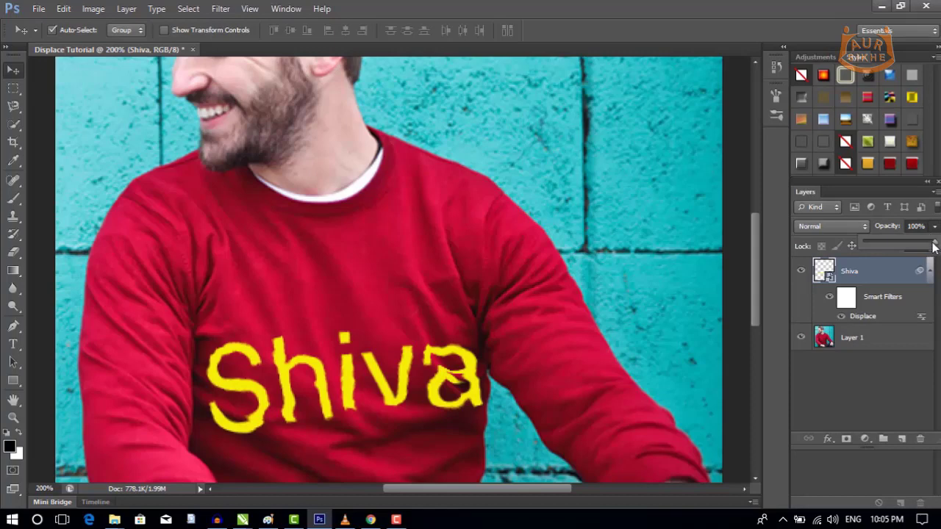
mouse_move(934, 247)
left_mouse_down()
mouse_move(917, 245)
mouse_move(934, 247)
left_mouse_up()
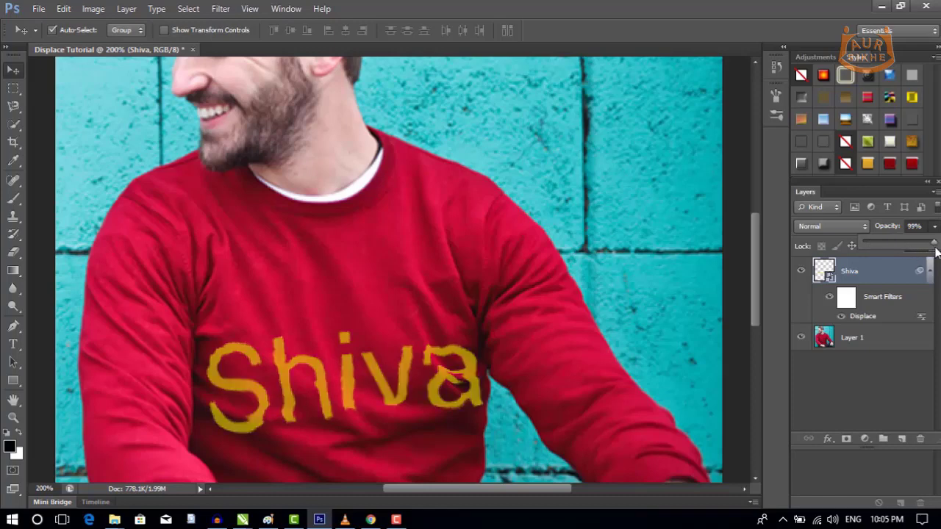
left_click(898, 273)
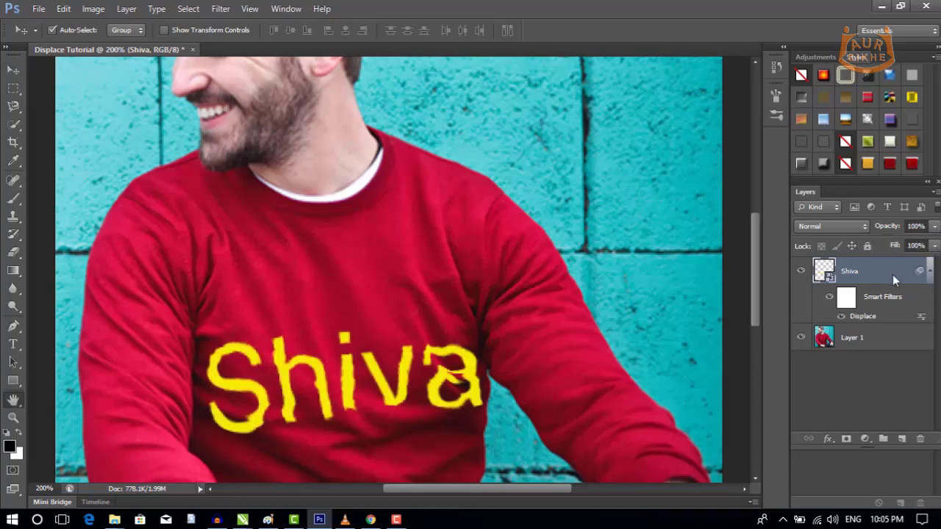
double_click(897, 274)
left_click_drag(627, 70, 696, 67)
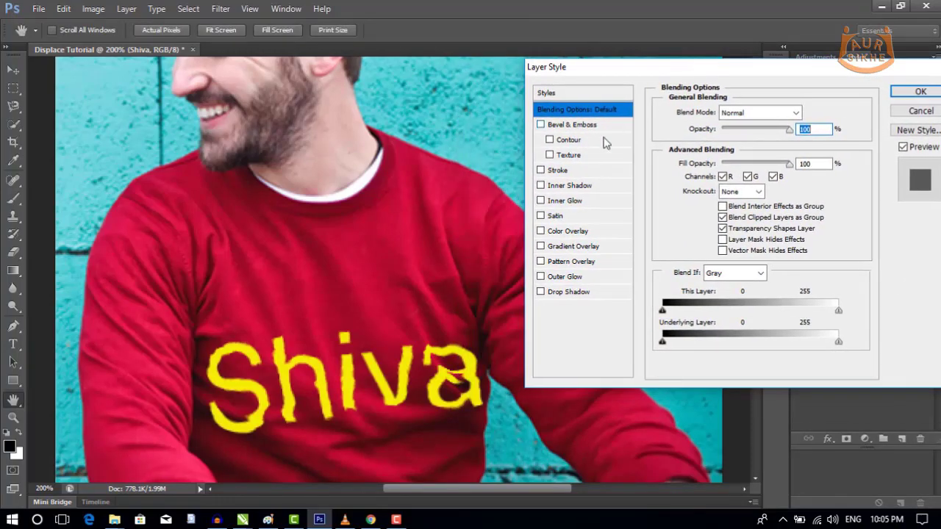
Try Bevel & Emboss and Inner Shadow on the Shiva text, then remove both.
left_click(583, 125)
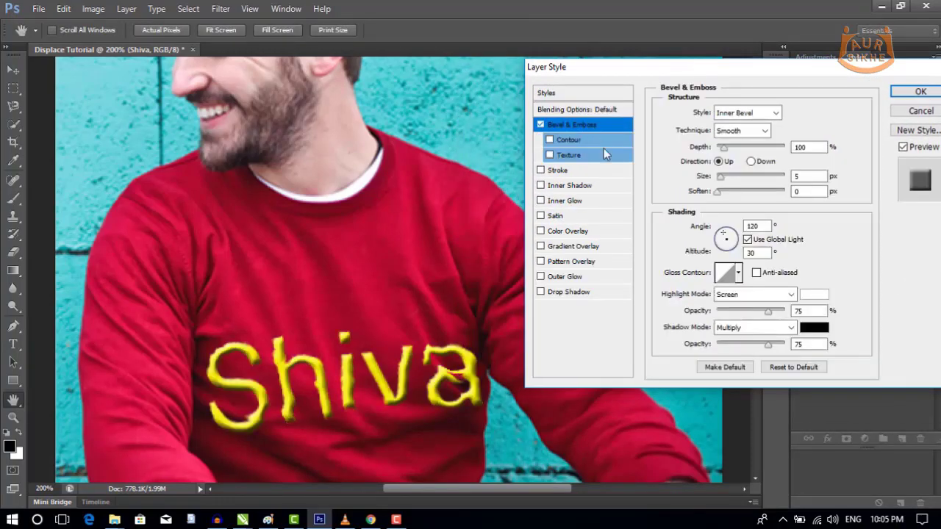
left_click(540, 125)
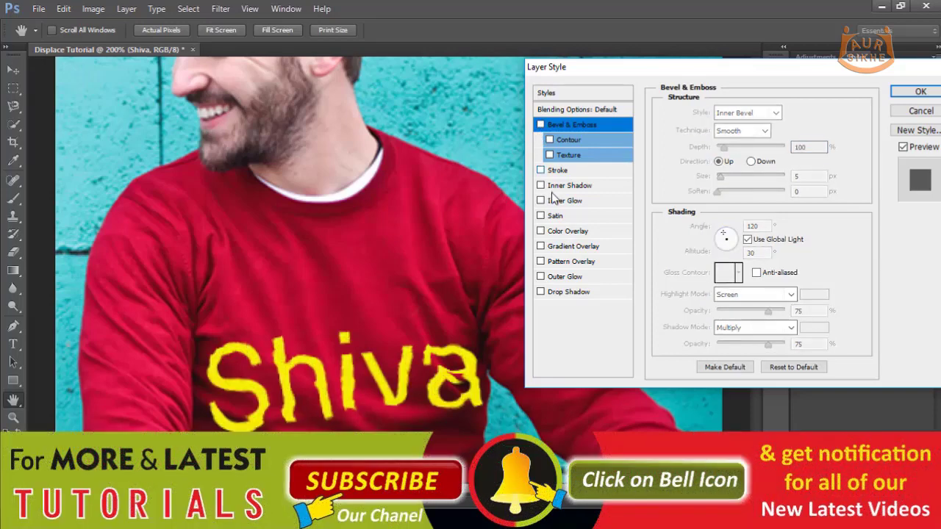
left_click(541, 186)
left_click(541, 186)
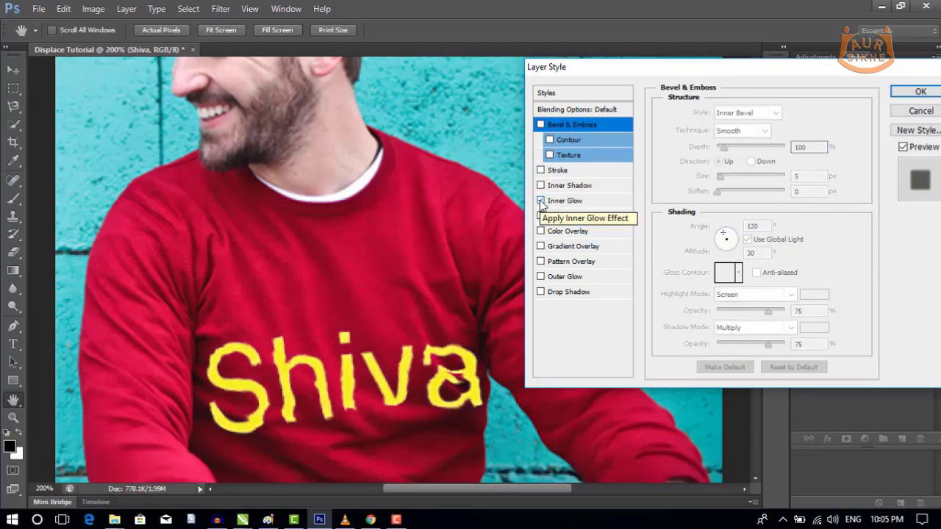
Add a Gradient Overlay using the rainbow spectrum preset and confirm the layer style.
left_click(541, 246)
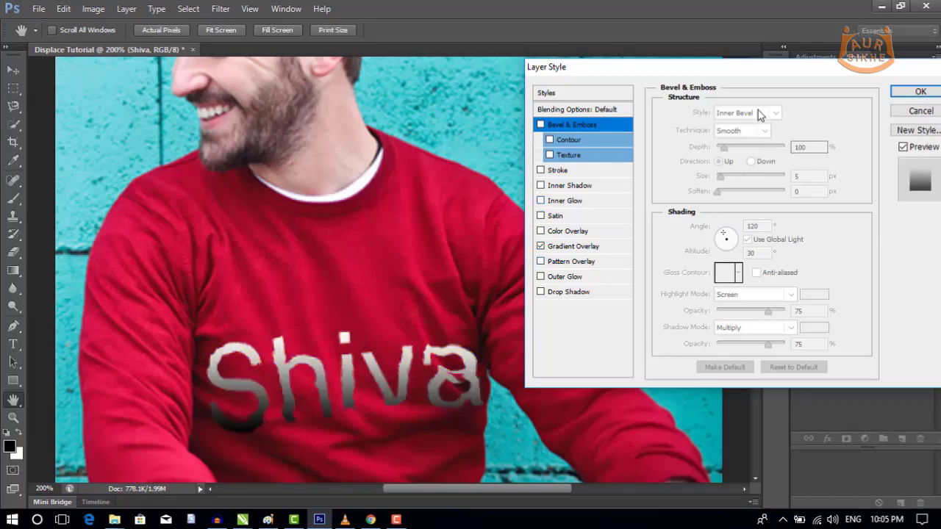
left_click(615, 247)
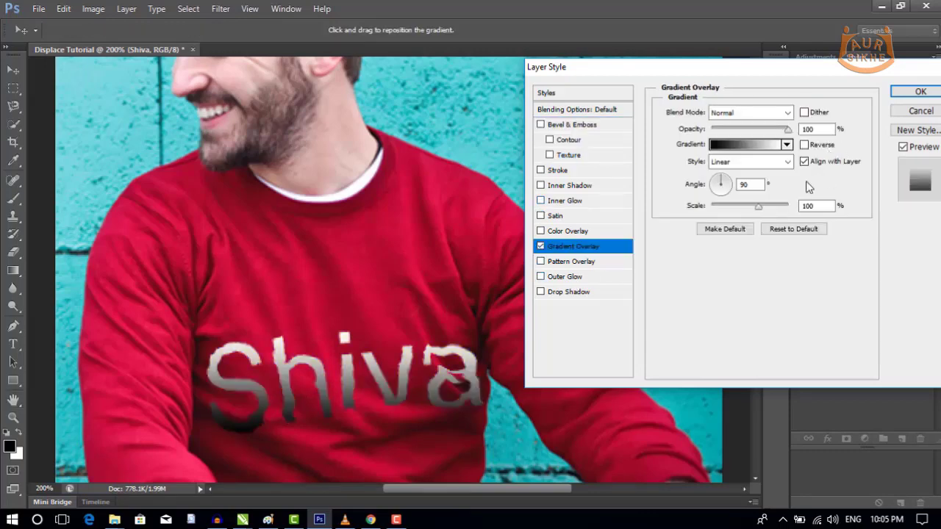
left_click(787, 145)
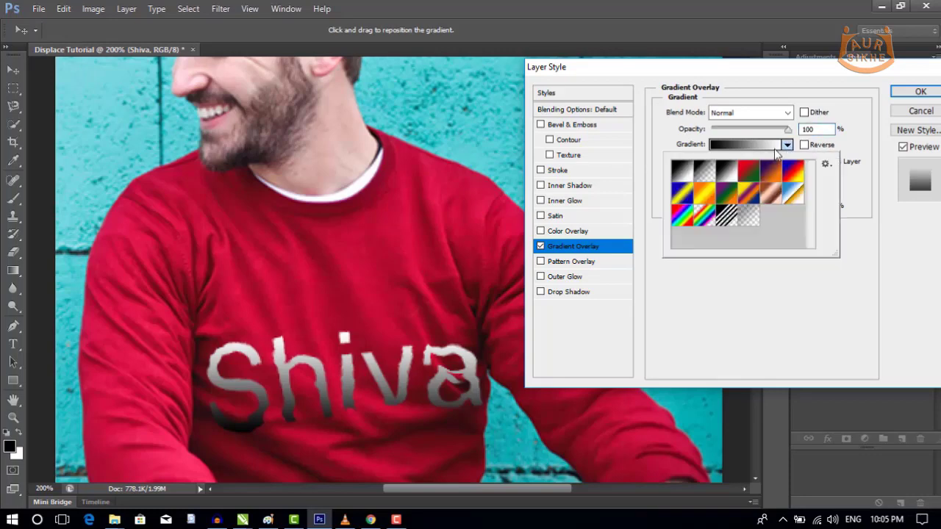
left_click(703, 196)
left_click(680, 196)
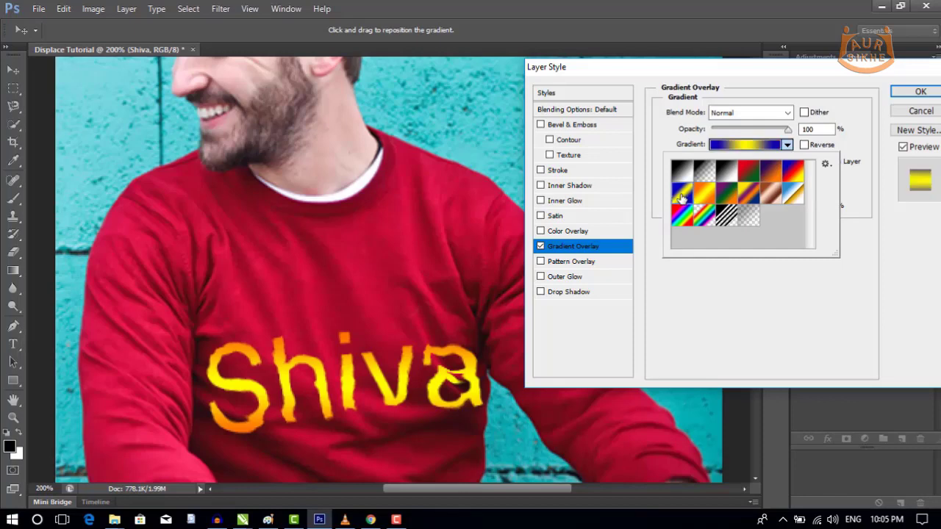
left_click(678, 220)
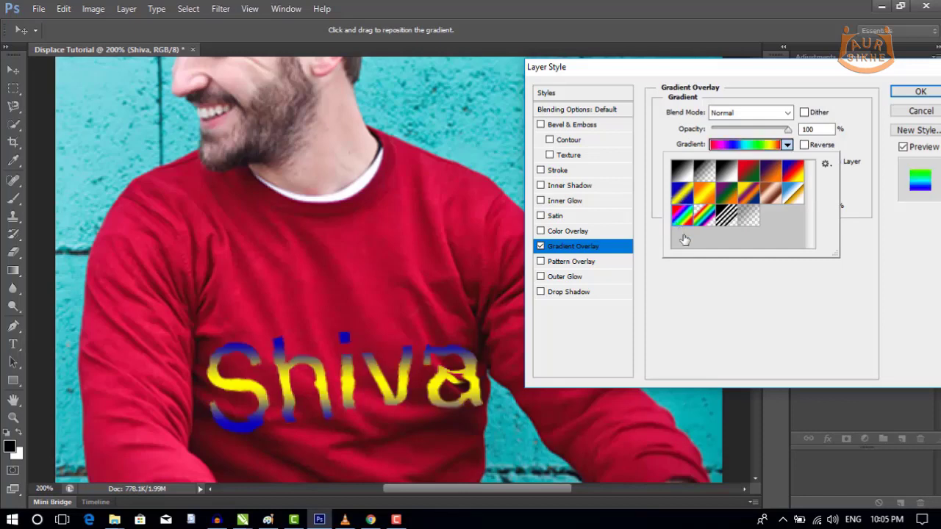
left_click(723, 195)
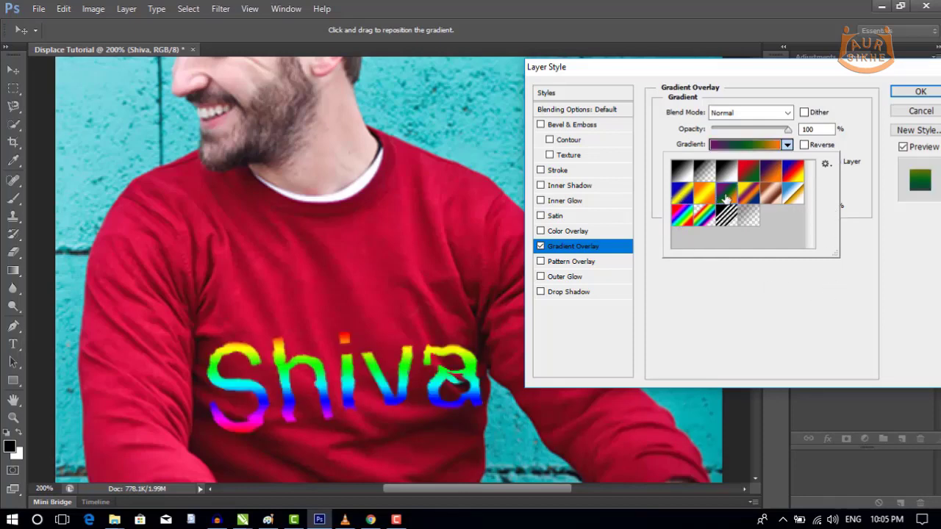
left_click(679, 222)
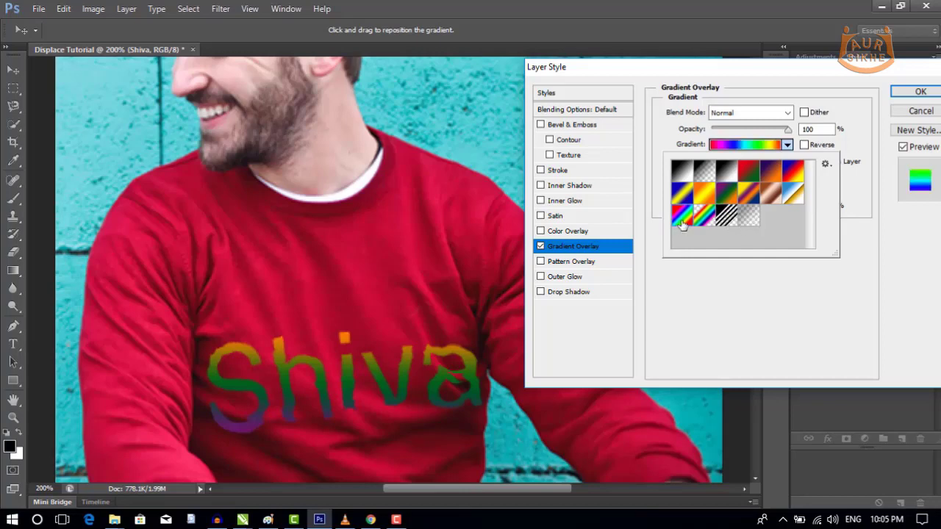
left_click(920, 91)
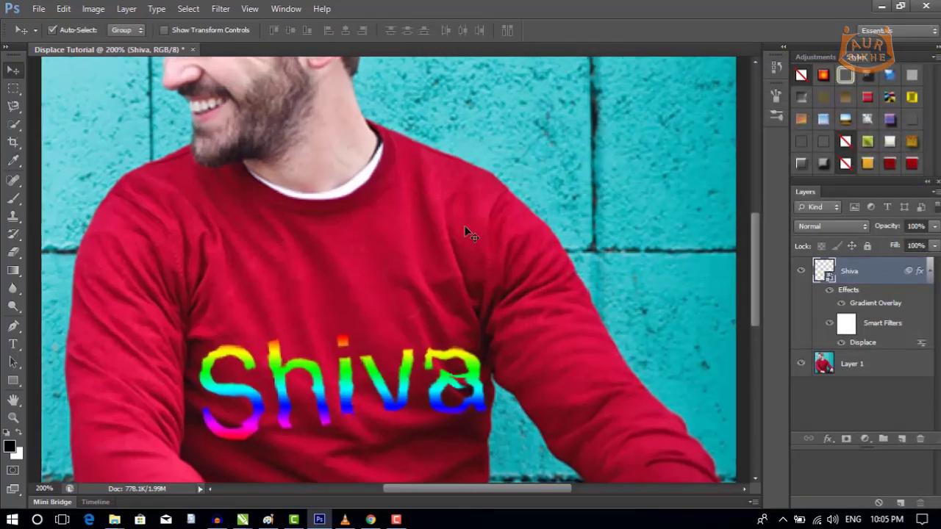
scroll(464, 228, "up", 2)
scroll(464, 228, "down", 3)
scroll(464, 227, "down", 3)
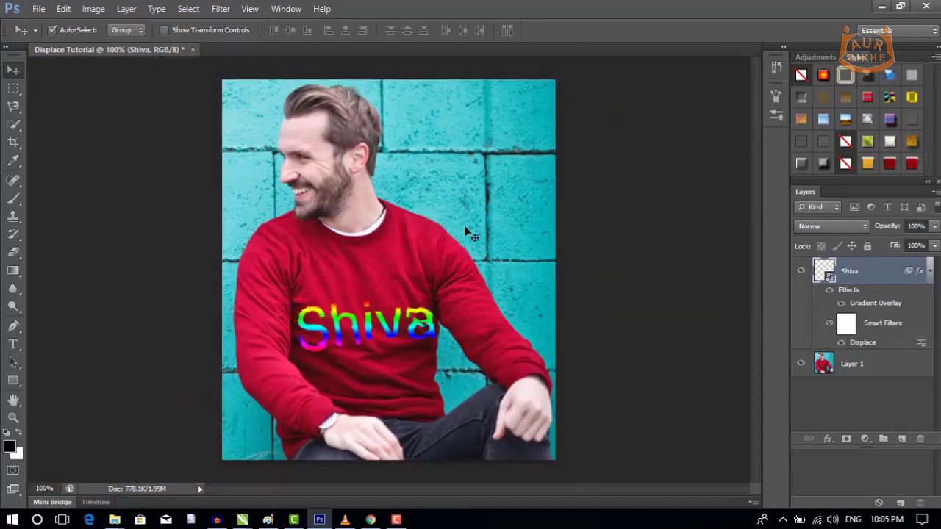
key("ctrl+plus")
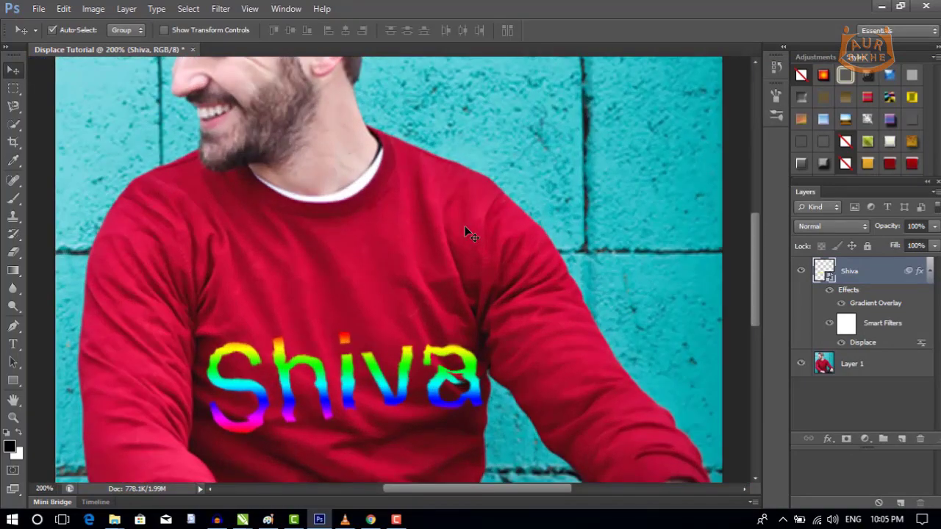